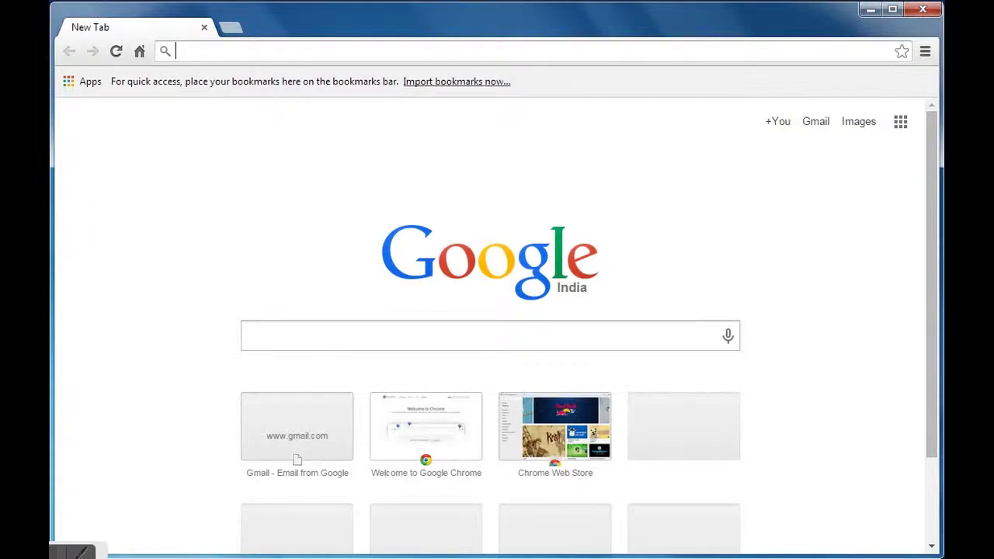
{"action": "type", "text": "www"}
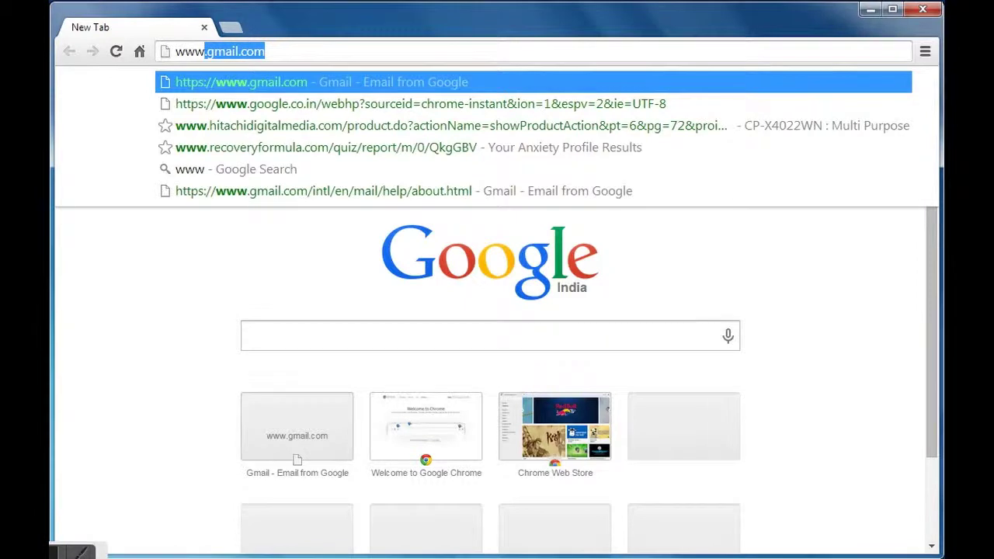
{"action": "type", "text": ".g"}
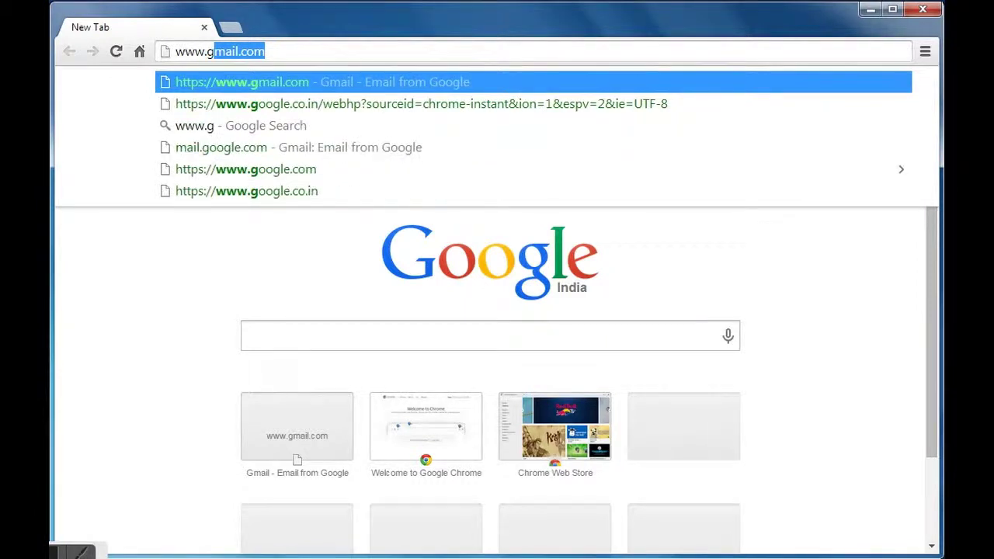
{"action": "key", "text": "Return"}
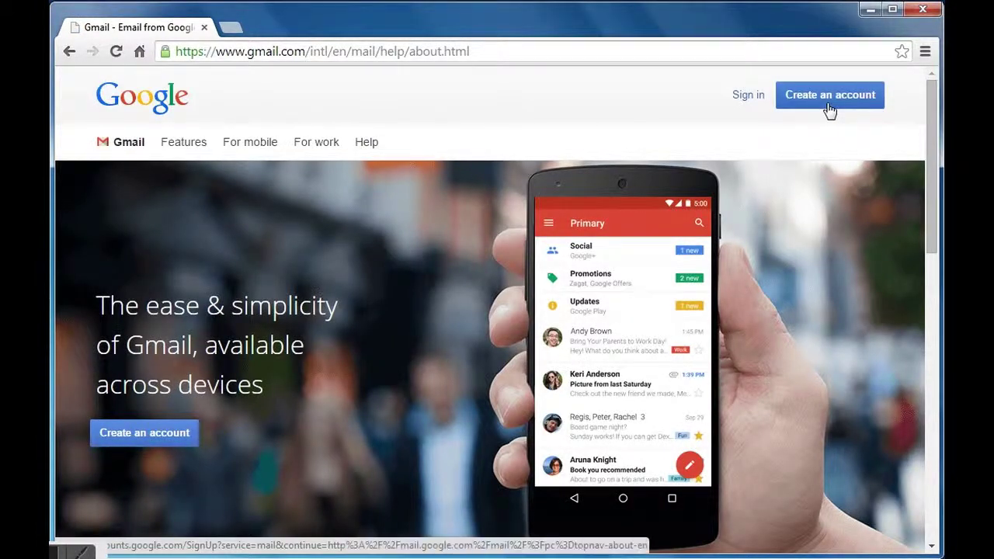
{"action": "scroll", "coordinate": [734, 215], "scroll_direction": "down", "scroll_amount": 5}
{"action": "scroll", "coordinate": [736, 217], "scroll_direction": "down", "scroll_amount": 2}
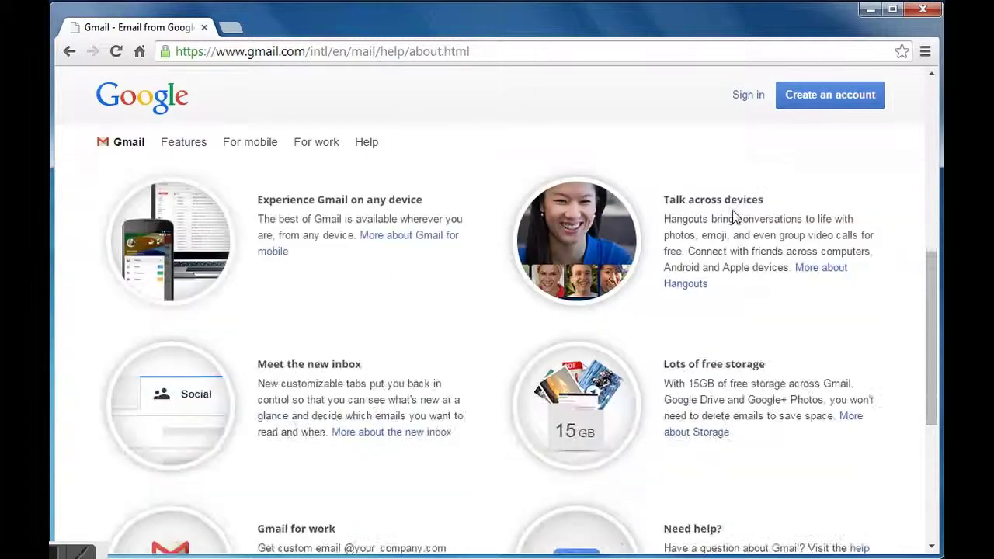
{"action": "scroll", "coordinate": [735, 217], "scroll_direction": "down", "scroll_amount": 1}
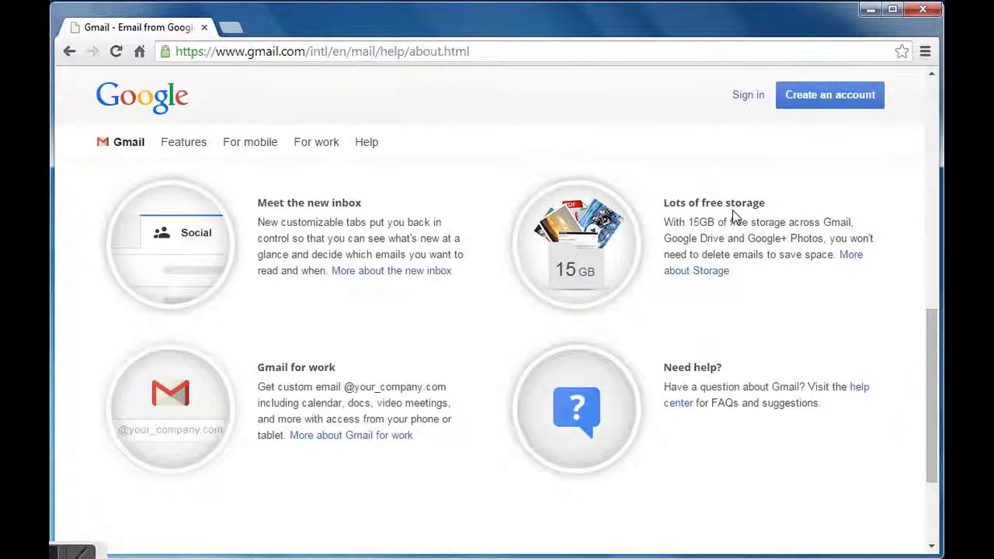
{"action": "scroll", "coordinate": [736, 218], "scroll_direction": "down", "scroll_amount": 2}
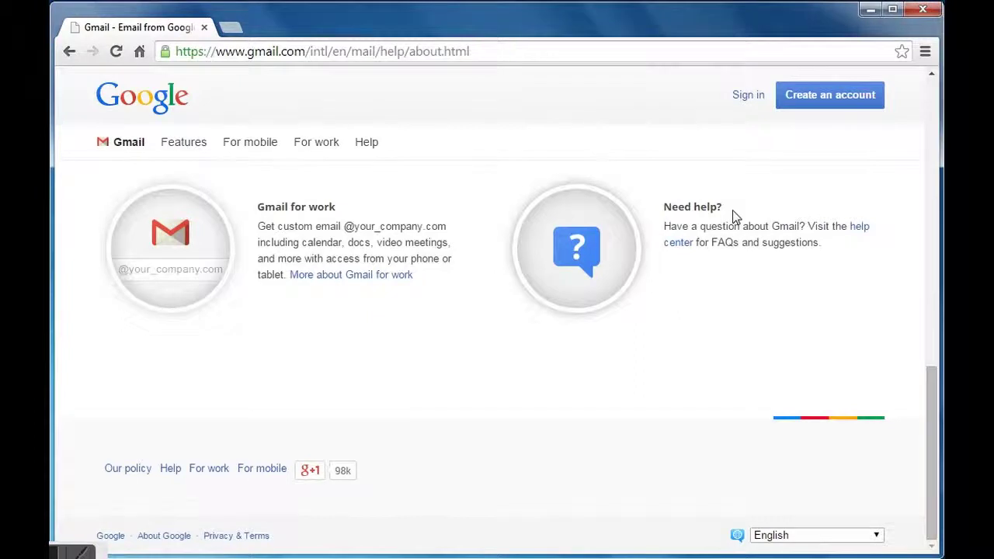
{"action": "scroll", "coordinate": [735, 217], "scroll_direction": "up", "scroll_amount": 10}
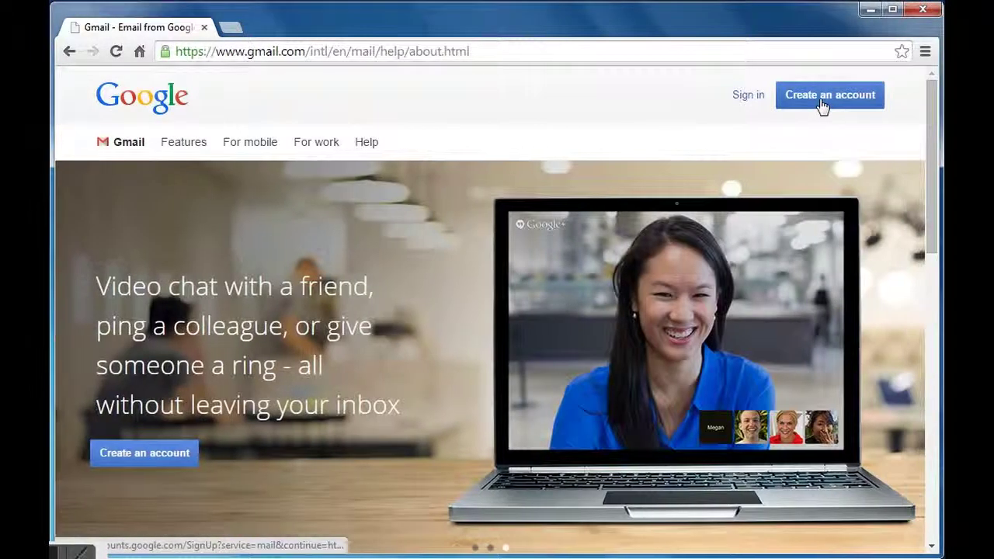
Start a new Google account and fill first and last name from autofill suggestions.
{"action": "left_click", "coordinate": [822, 106]}
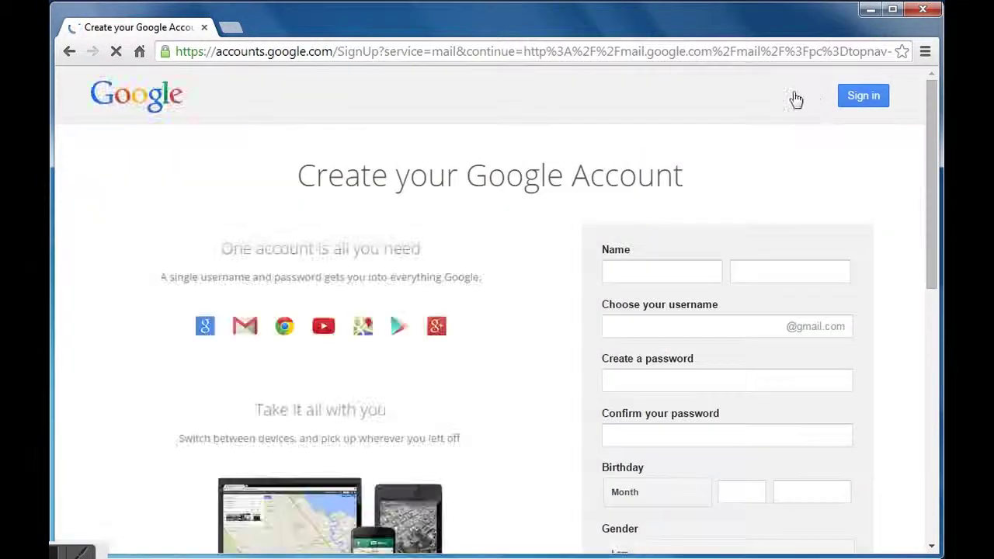
{"action": "left_click", "coordinate": [698, 271]}
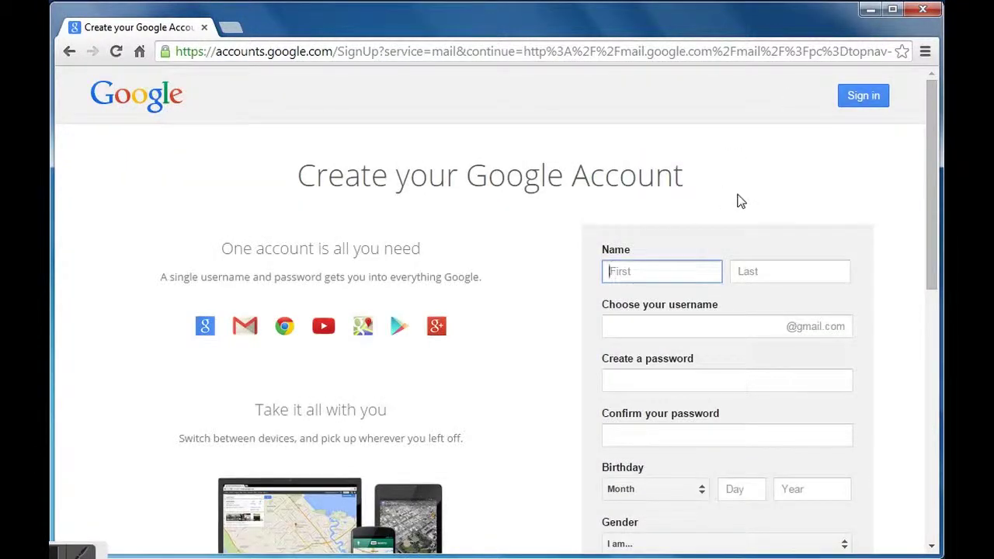
{"action": "type", "text": "Dem"}
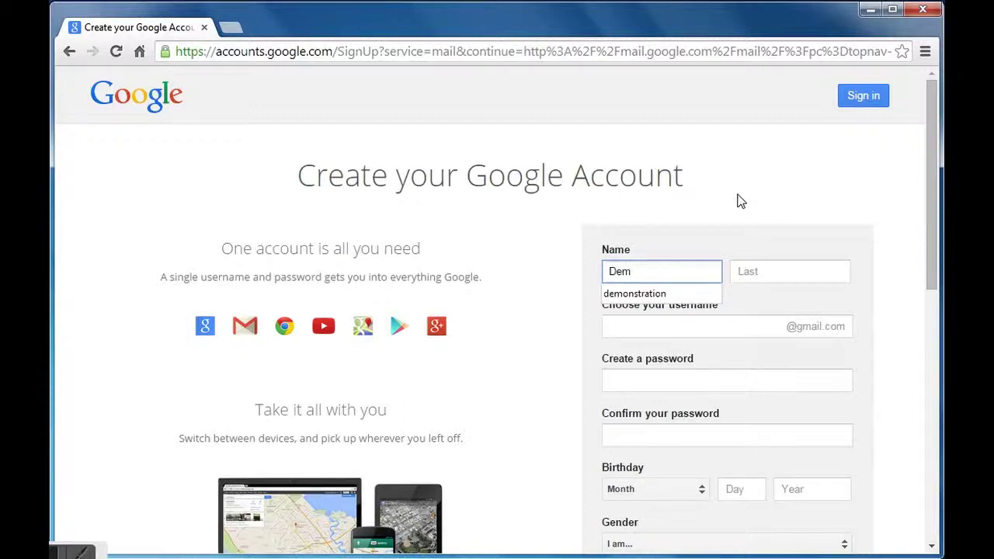
{"action": "left_click", "coordinate": [645, 295]}
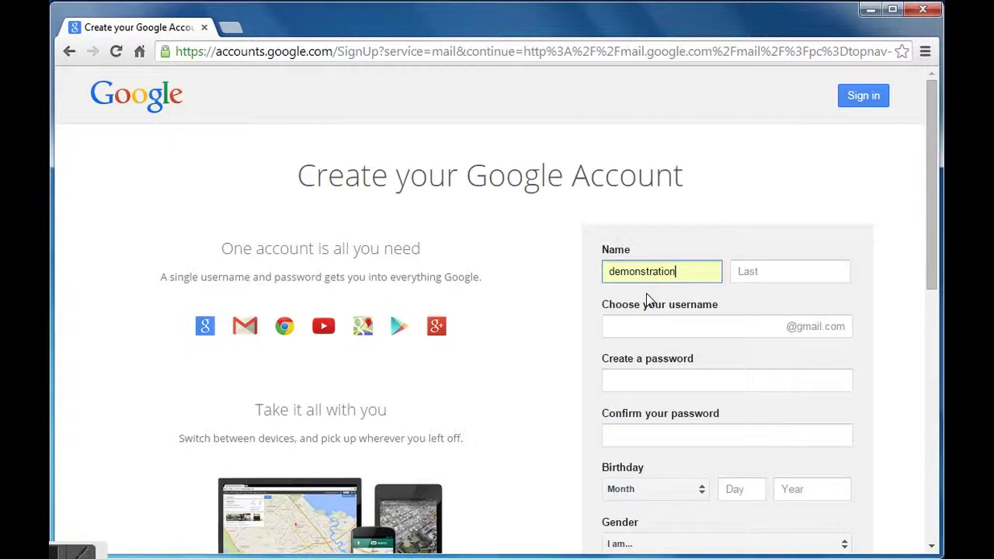
{"action": "left_click", "coordinate": [750, 274]}
{"action": "type", "text": "How.to"}
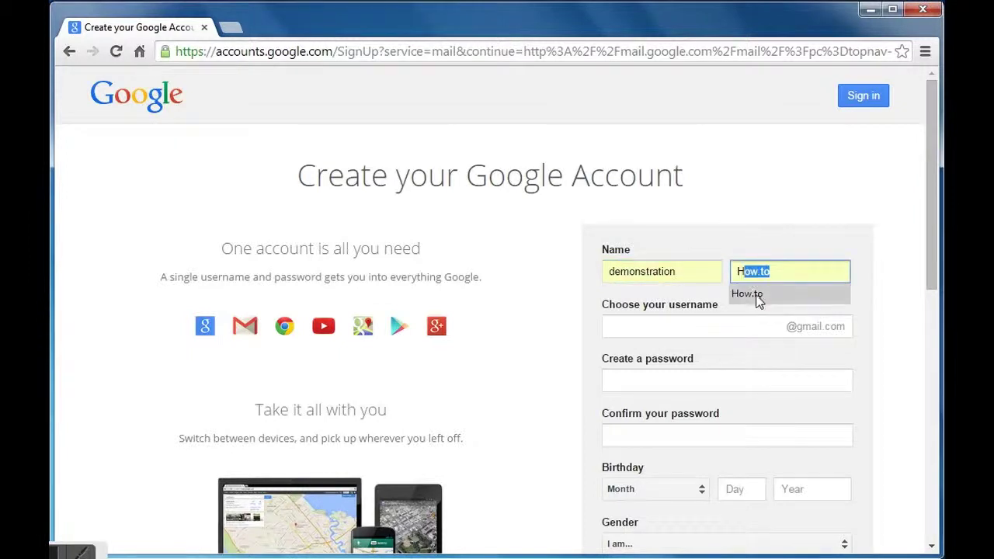
{"action": "left_click", "coordinate": [755, 293]}
Enter the chosen Gmail username for the new account.
{"action": "left_click", "coordinate": [677, 324]}
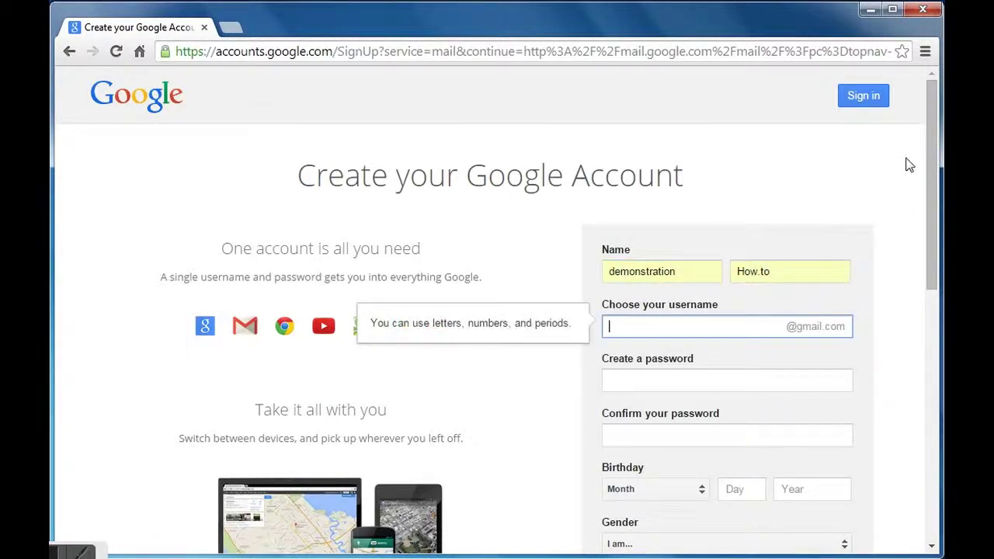
{"action": "left_click", "coordinate": [886, 320]}
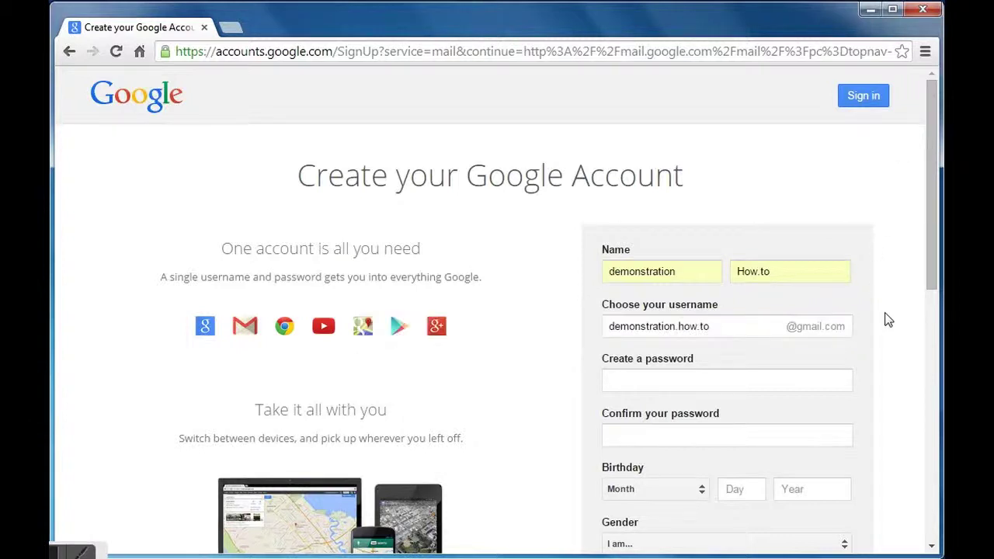
{"action": "left_click", "coordinate": [735, 379]}
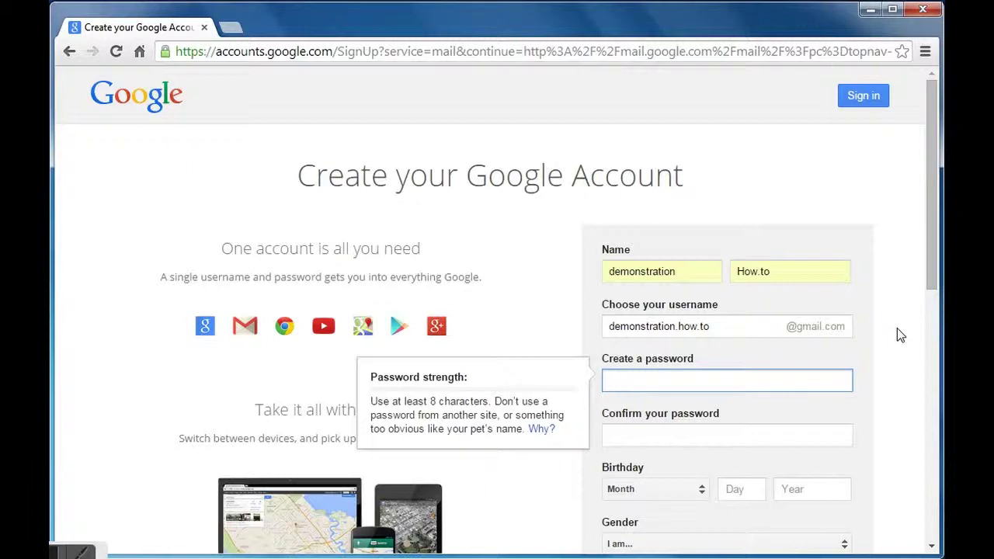
Enter a lengthened, Good-strength password and repeat it in Confirm your password.
{"action": "type", "text": "•••"}
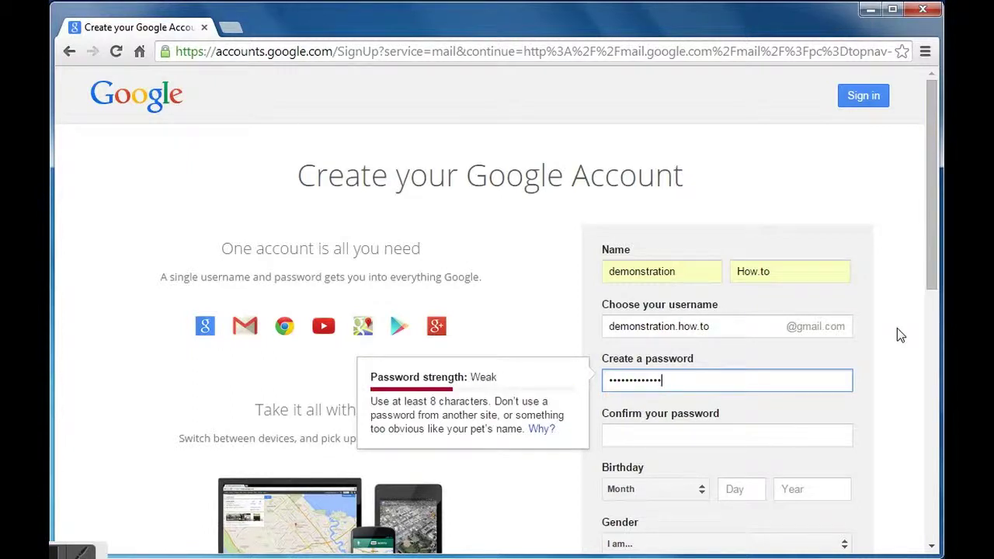
{"action": "left_click", "coordinate": [714, 442]}
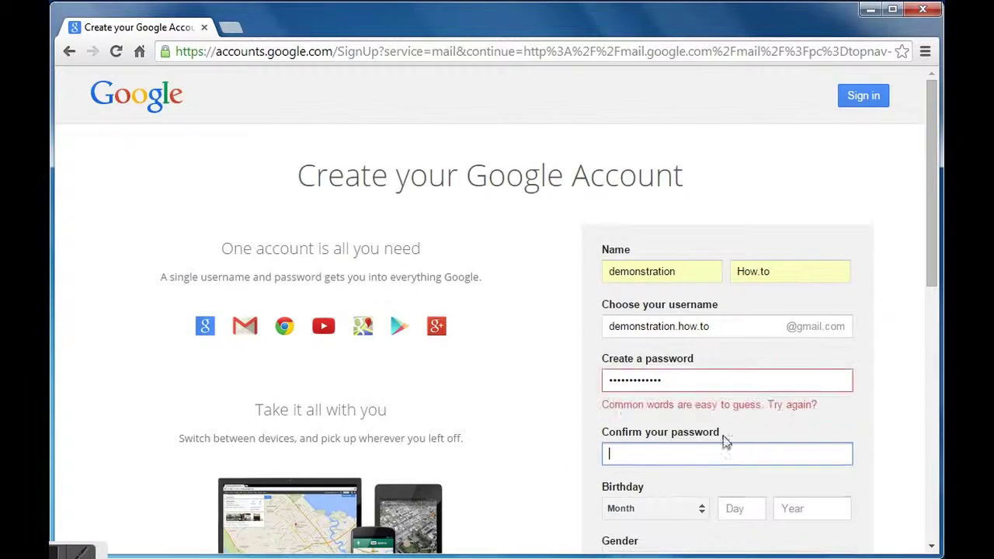
{"action": "left_click", "coordinate": [727, 380]}
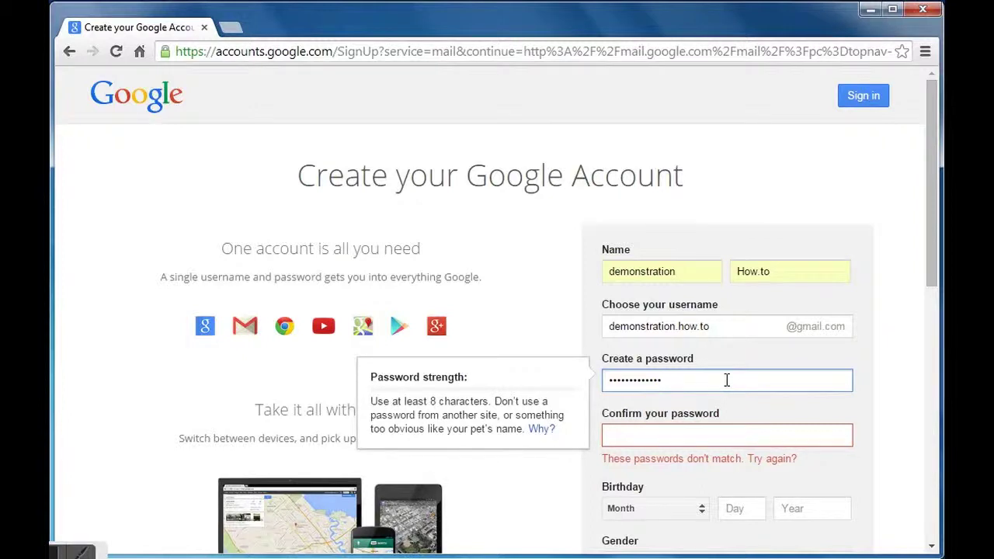
{"action": "type", "text": "••"}
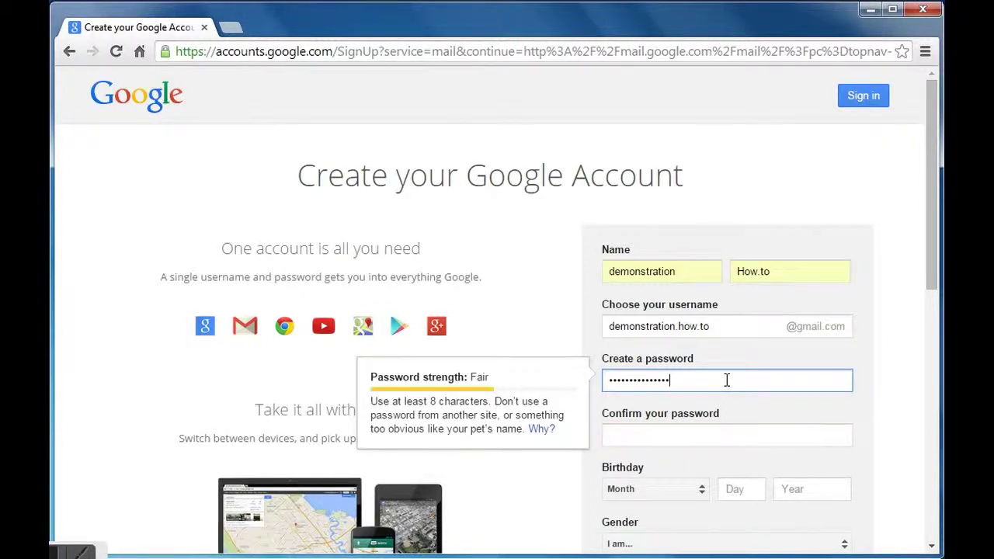
{"action": "left_click", "coordinate": [696, 436]}
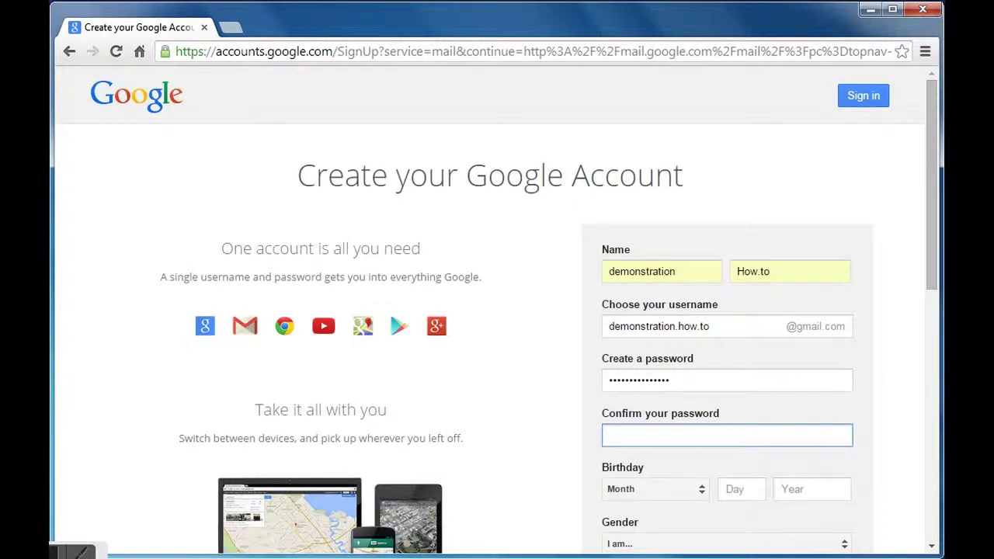
{"action": "type", "text": "•••••••••"}
Fix the password confirmation and set the birthday to August 22, 1987.
{"action": "key", "text": "BackSpace"}
{"action": "left_click", "coordinate": [699, 491]}
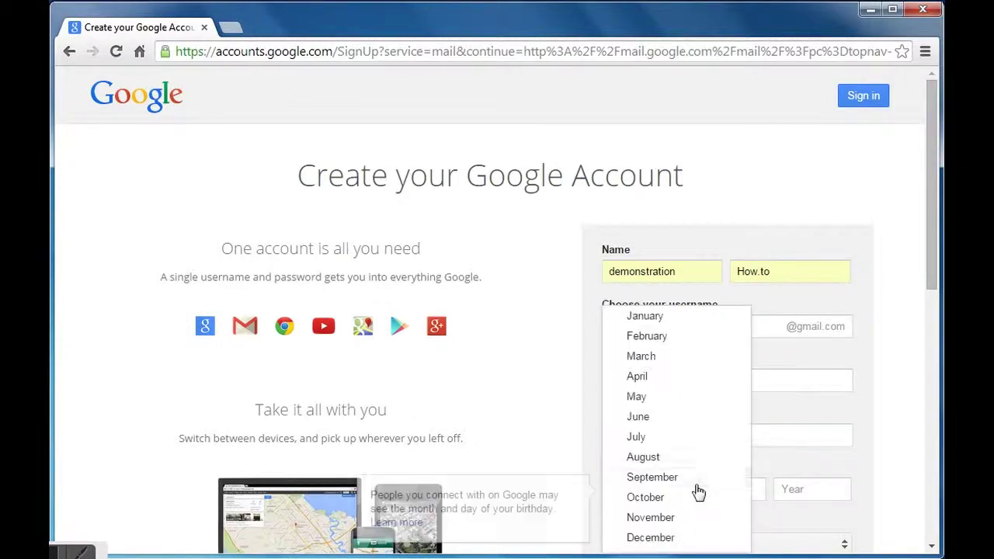
{"action": "left_click", "coordinate": [666, 459]}
{"action": "left_click", "coordinate": [738, 491]}
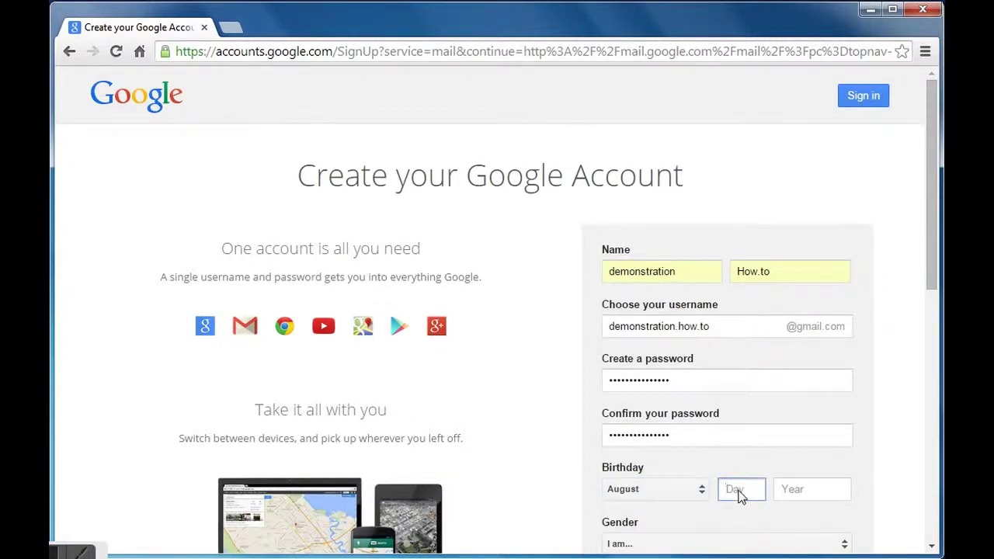
{"action": "type", "text": "22"}
{"action": "left_click", "coordinate": [805, 499]}
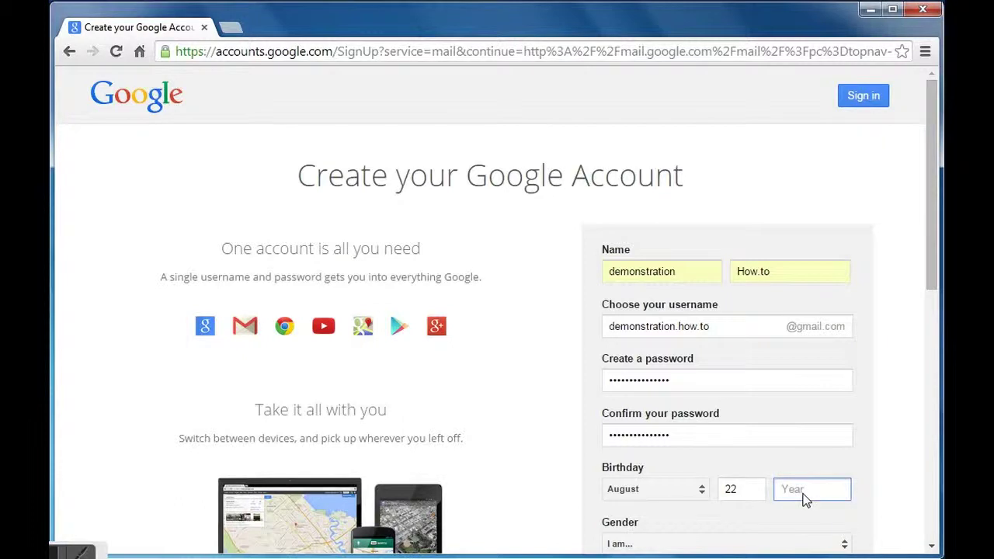
{"action": "type", "text": "198"}
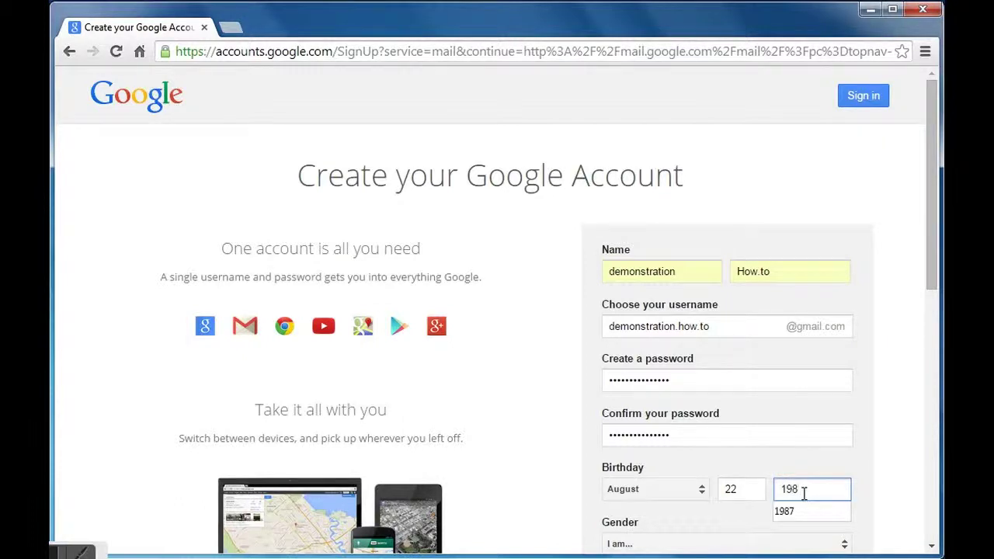
{"action": "type", "text": "7"}
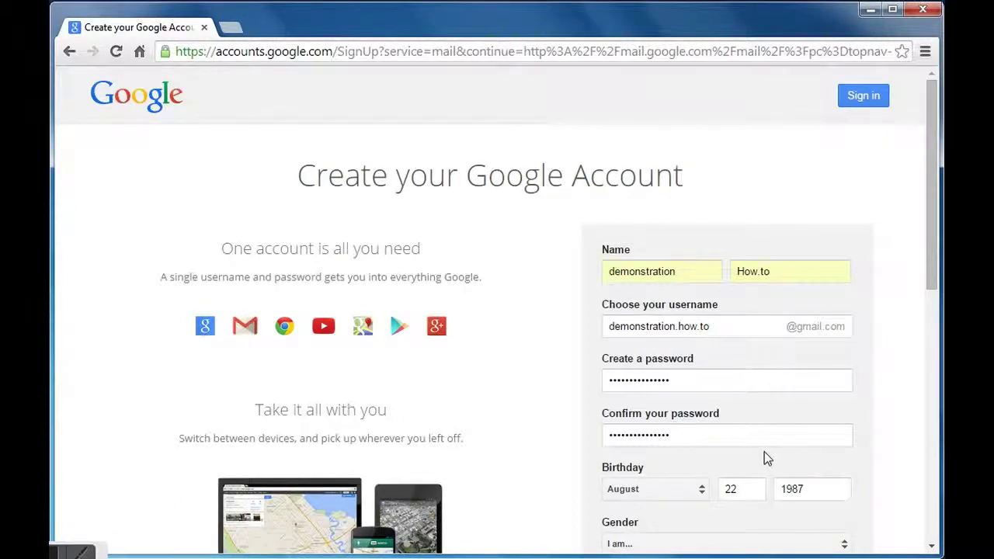
Set the gender to Female and scroll down the sign-up form.
{"action": "scroll", "coordinate": [764, 455], "scroll_direction": "down", "scroll_amount": 1}
{"action": "left_click", "coordinate": [762, 466]}
{"action": "left_click", "coordinate": [659, 470]}
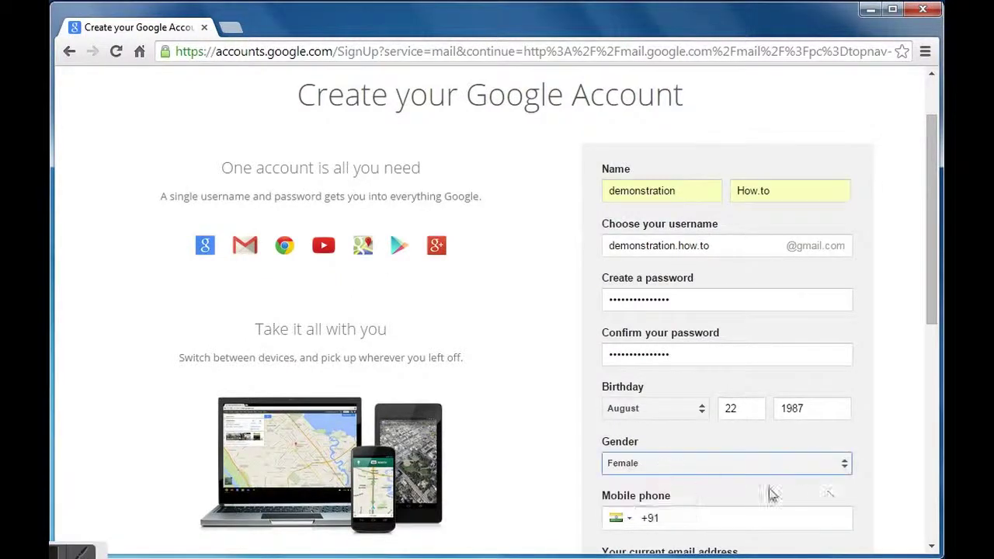
{"action": "scroll", "coordinate": [857, 492], "scroll_direction": "down", "scroll_amount": 1}
{"action": "scroll", "coordinate": [858, 486], "scroll_direction": "down", "scroll_amount": 1}
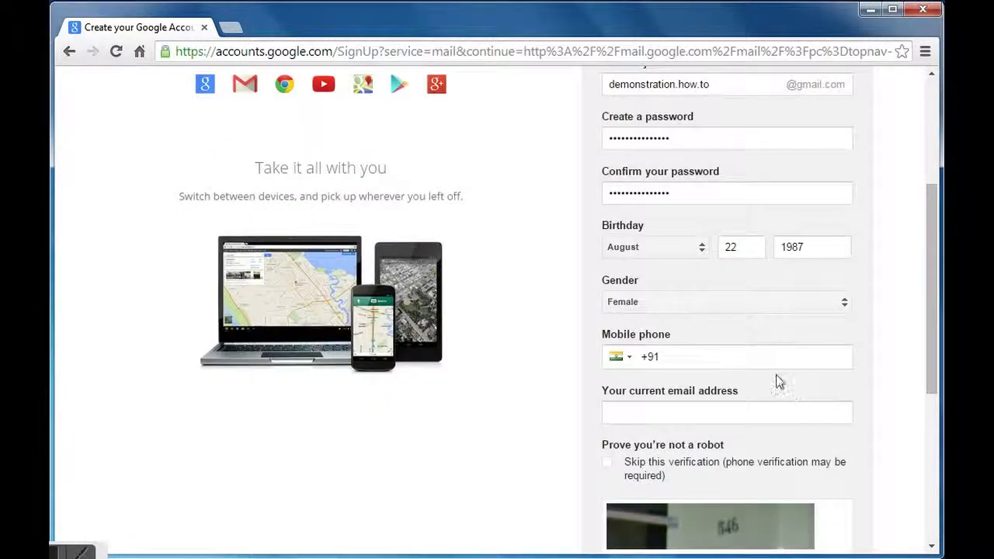
{"action": "scroll", "coordinate": [771, 383], "scroll_direction": "down", "scroll_amount": 1}
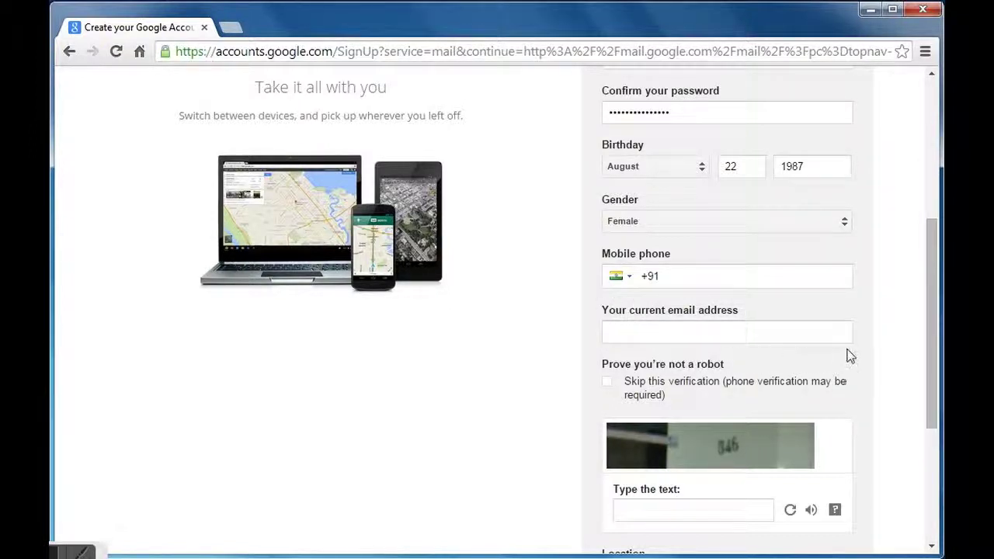
{"action": "scroll", "coordinate": [849, 355], "scroll_direction": "down", "scroll_amount": 2}
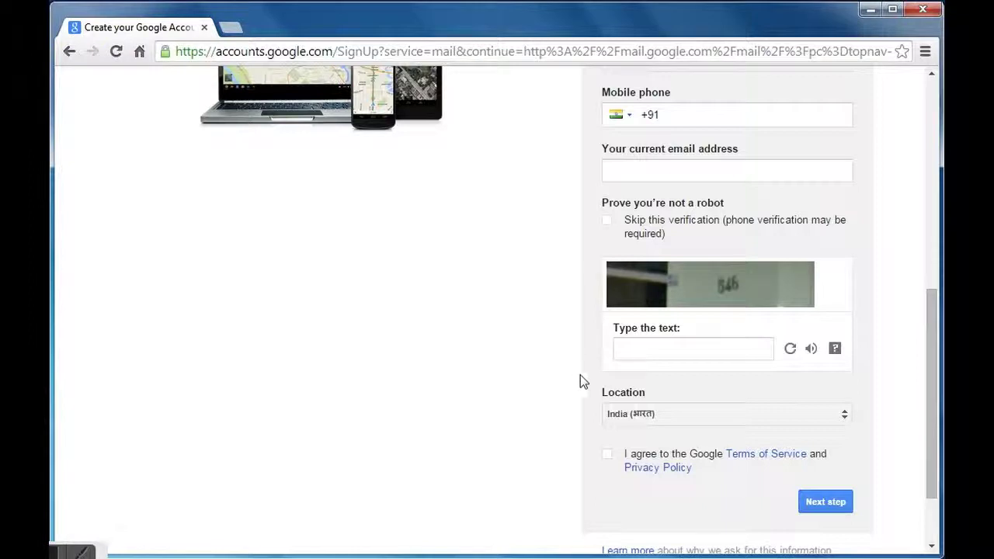
Answer the captcha, accept the Google Terms of Service, and submit with Next step.
{"action": "left_click", "coordinate": [647, 347]}
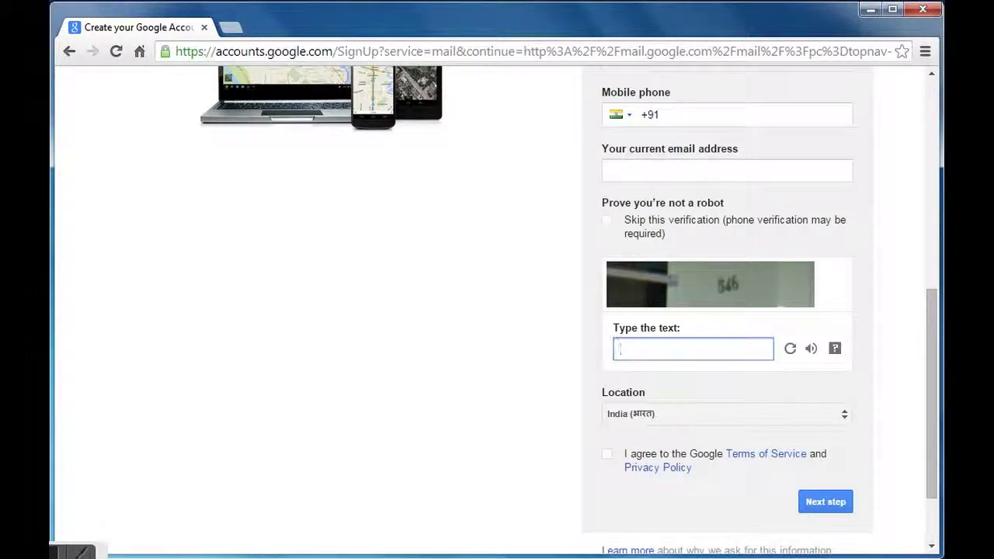
{"action": "type", "text": "546"}
{"action": "left_click", "coordinate": [607, 455]}
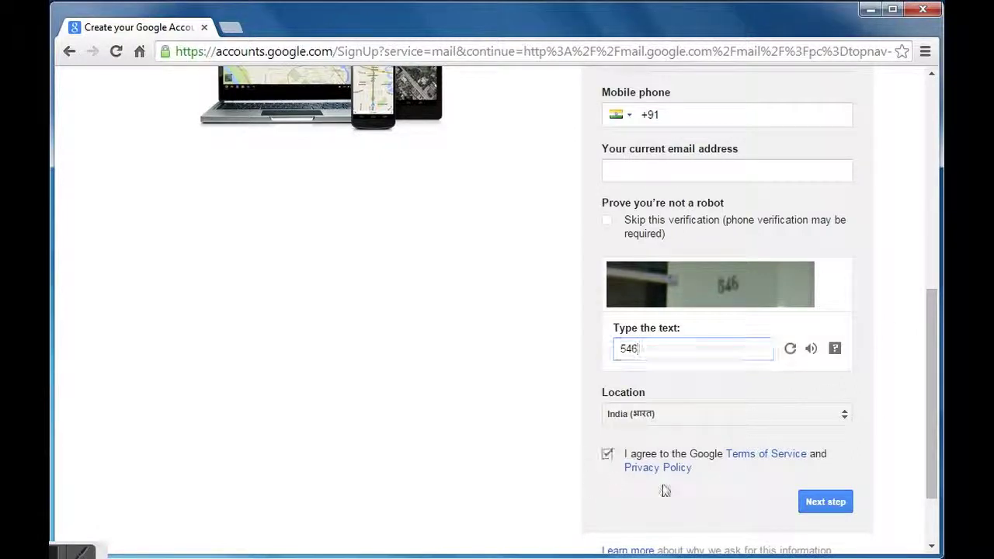
{"action": "left_click", "coordinate": [827, 503]}
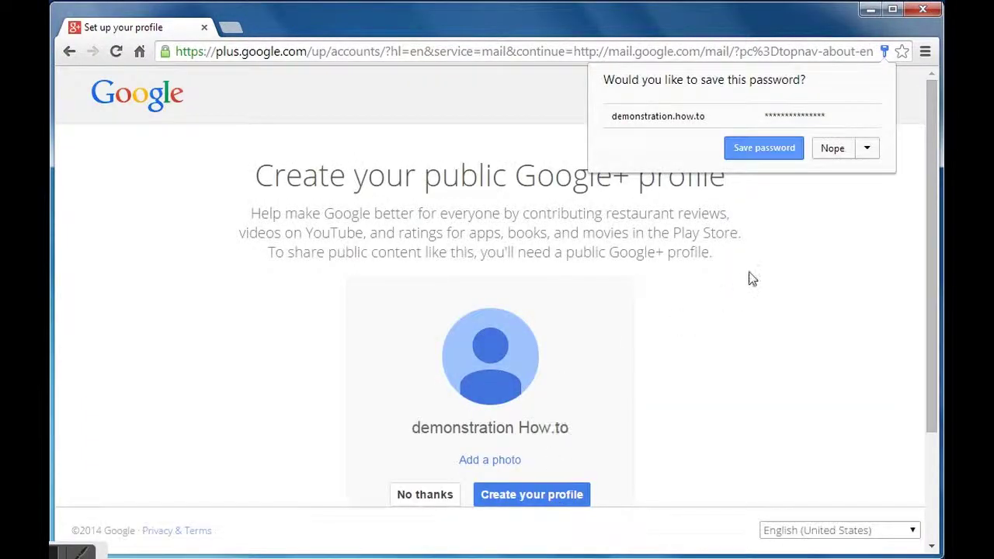
Decline saving the password and create the public Google+ profile.
{"action": "left_click", "coordinate": [827, 153]}
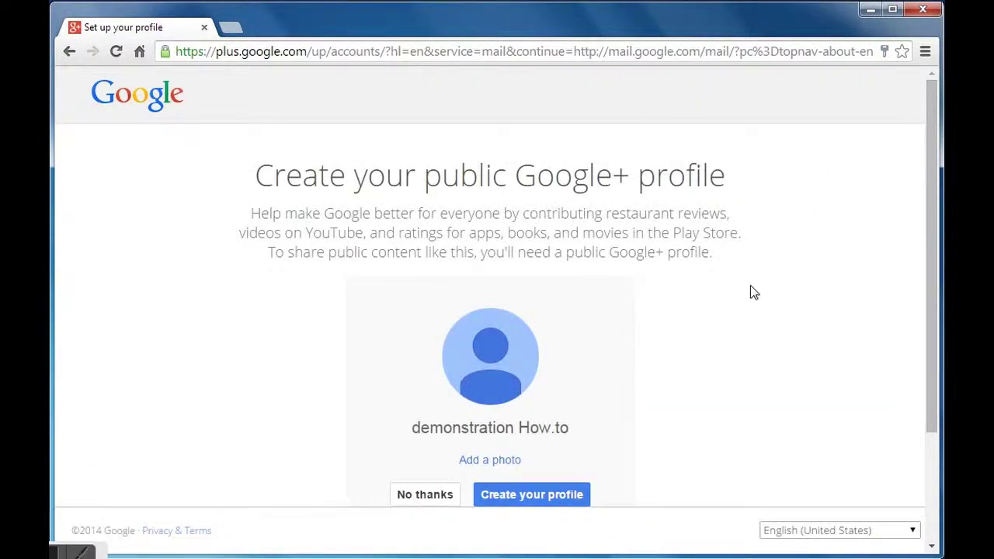
{"action": "scroll", "coordinate": [751, 287], "scroll_direction": "down", "scroll_amount": 2}
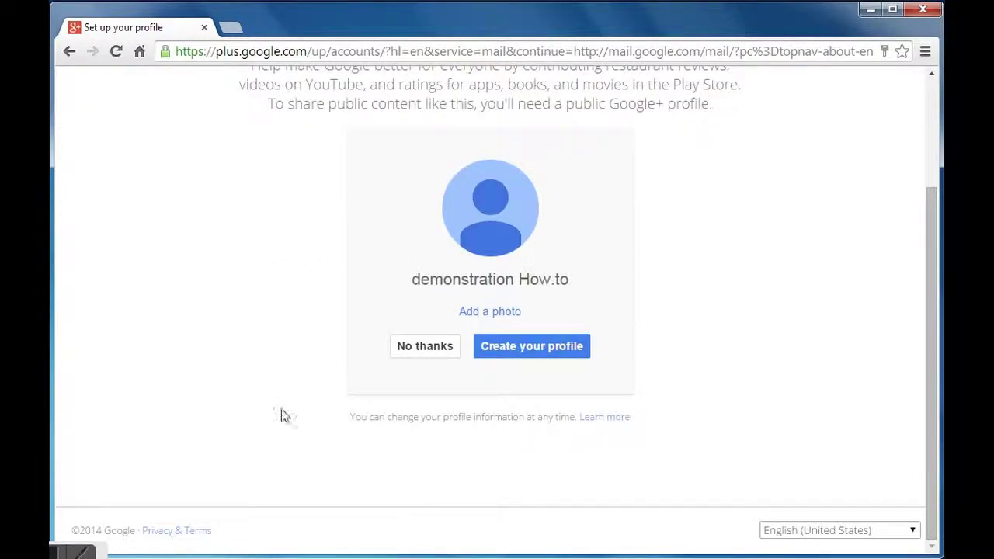
{"action": "left_click", "coordinate": [528, 356]}
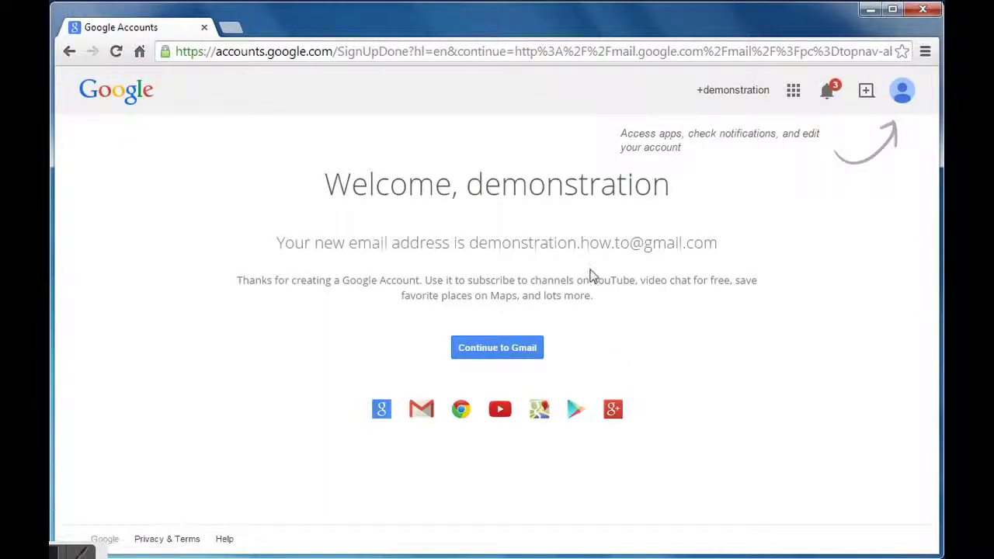
Continue from the welcome page into the new Gmail account.
{"action": "left_click", "coordinate": [480, 351]}
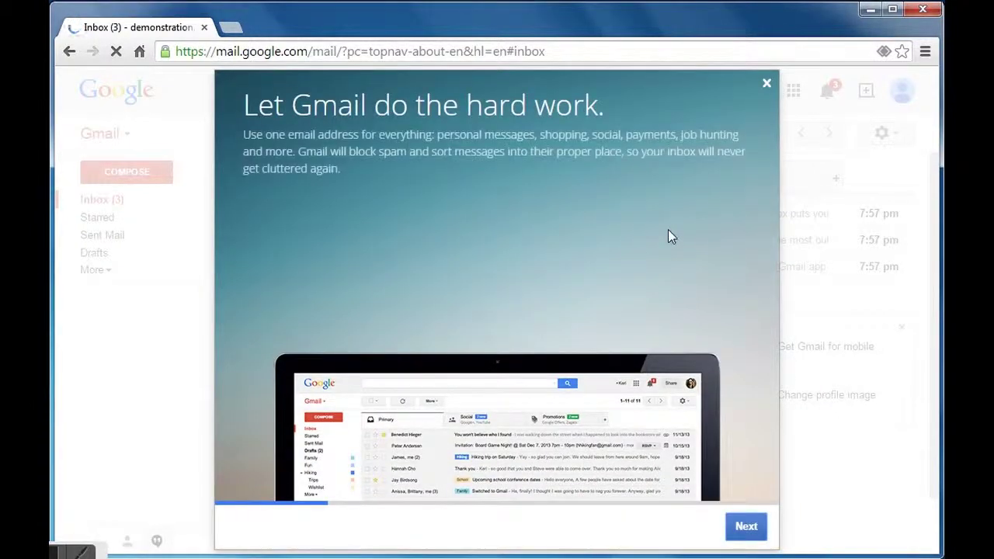
Step through the four Gmail welcome tour slides and go to the inbox.
{"action": "left_click", "coordinate": [745, 528]}
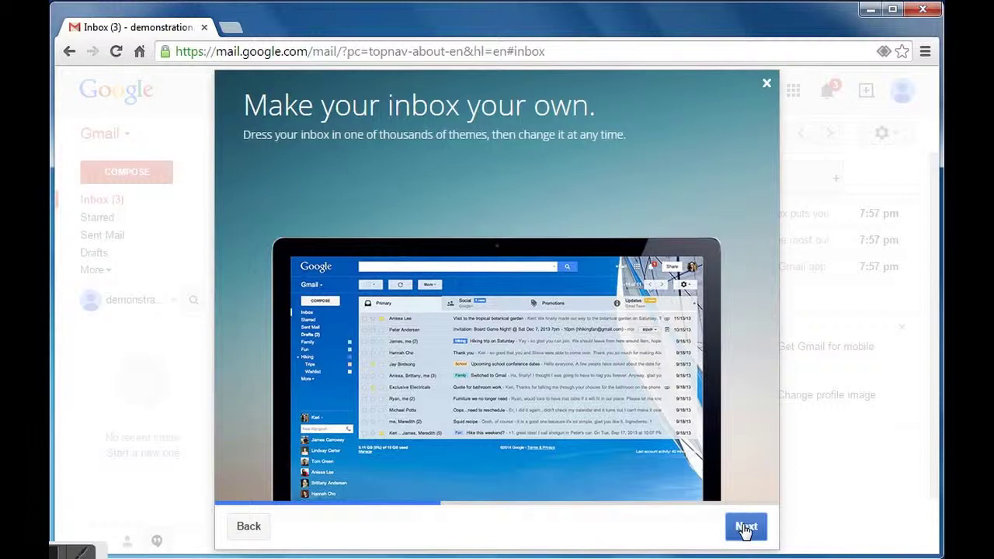
{"action": "left_click", "coordinate": [745, 527]}
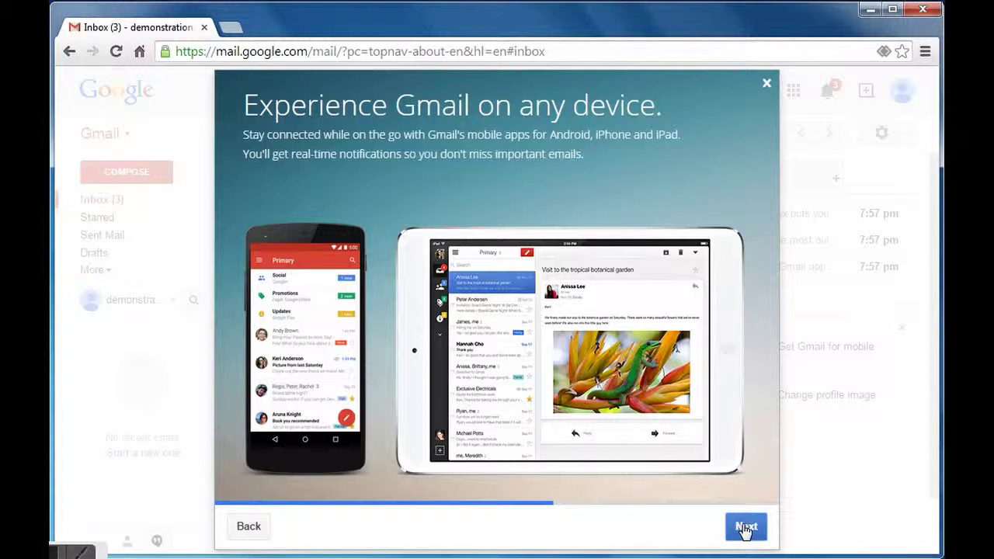
{"action": "left_click", "coordinate": [746, 528]}
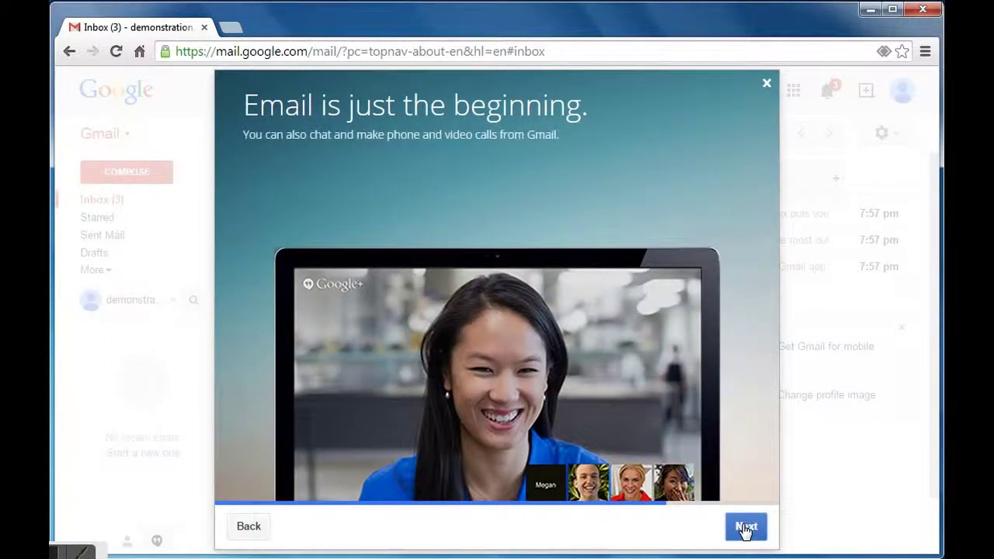
{"action": "left_click", "coordinate": [745, 528]}
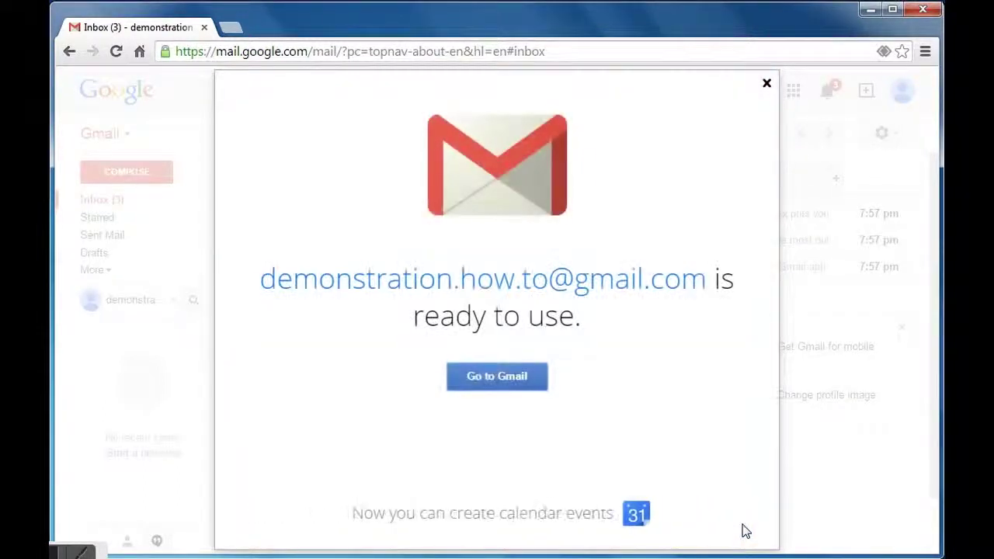
{"action": "left_click", "coordinate": [518, 385]}
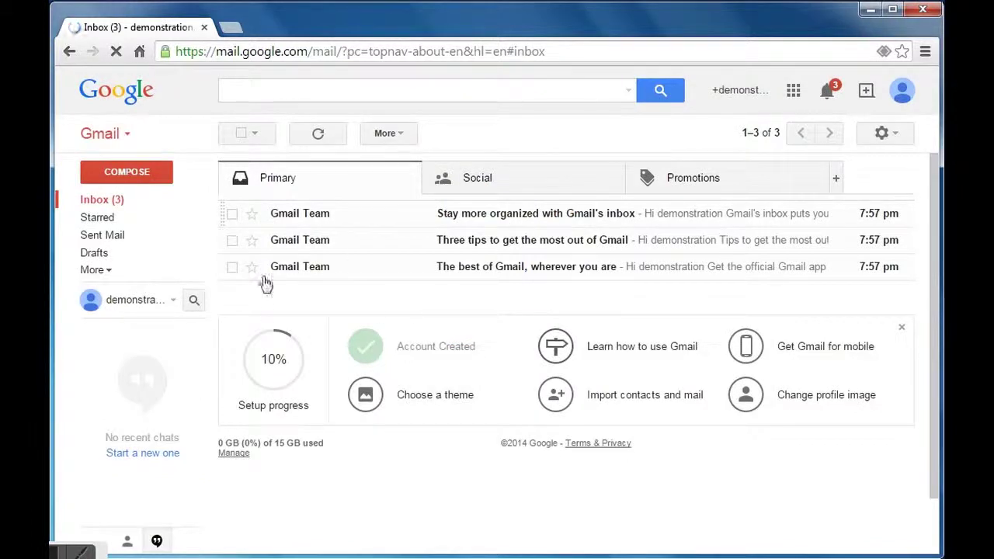
Reload the inbox, view the three Google+ notifications, then close the panel.
{"action": "left_click", "coordinate": [91, 200]}
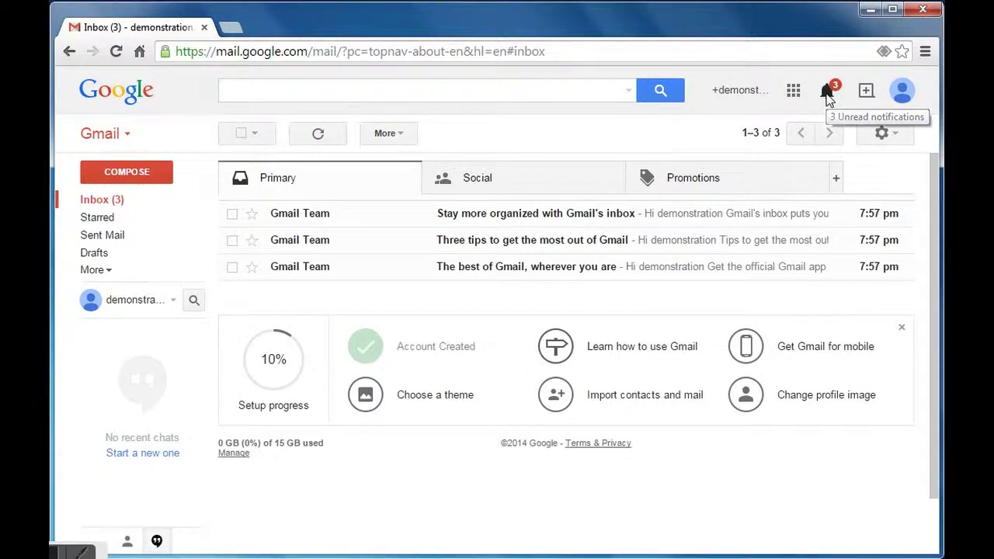
{"action": "left_click", "coordinate": [827, 93]}
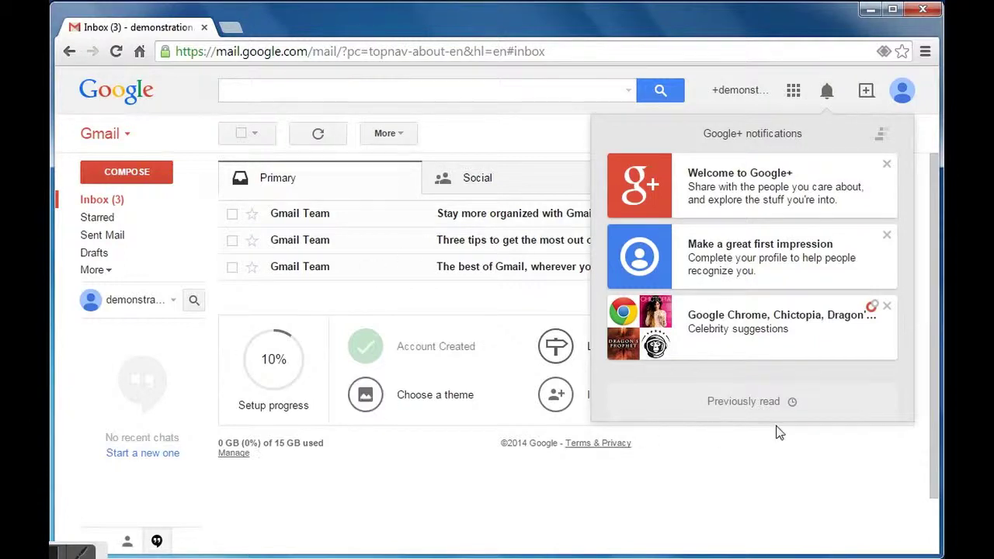
{"action": "left_click", "coordinate": [792, 460]}
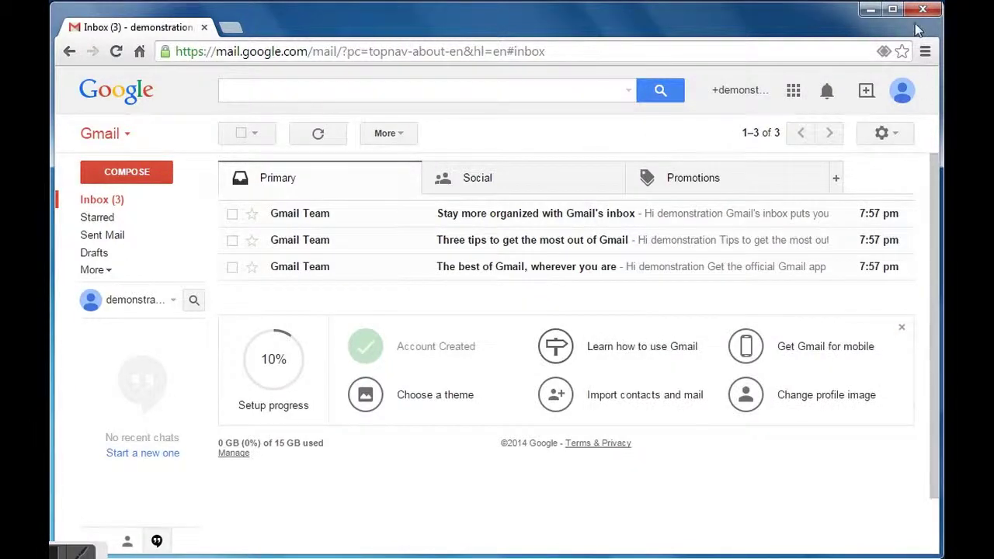